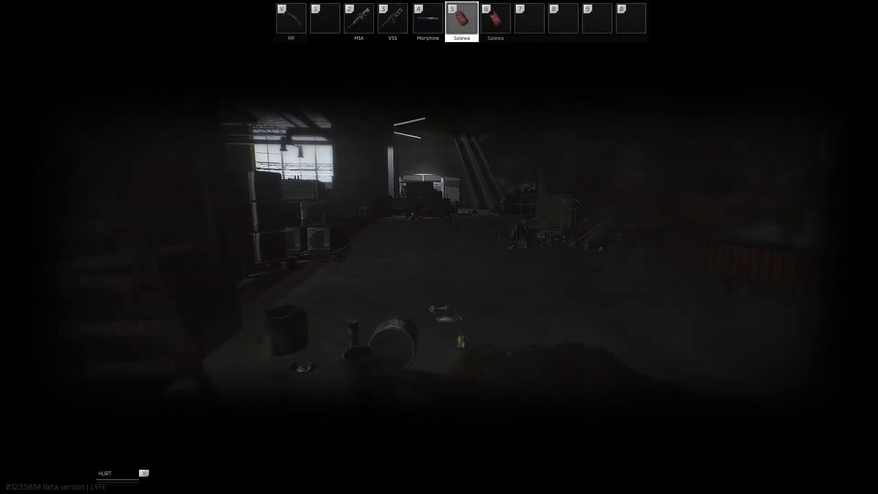
key("Tab")
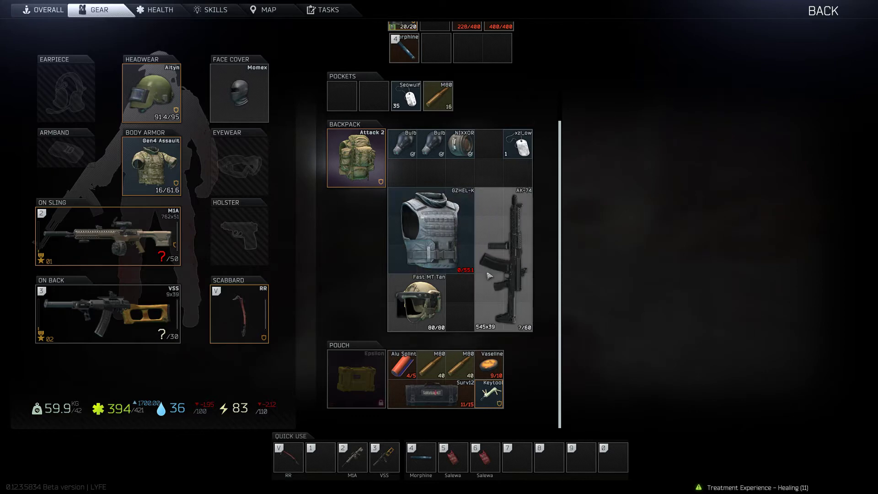
key("Tab")
key("3")
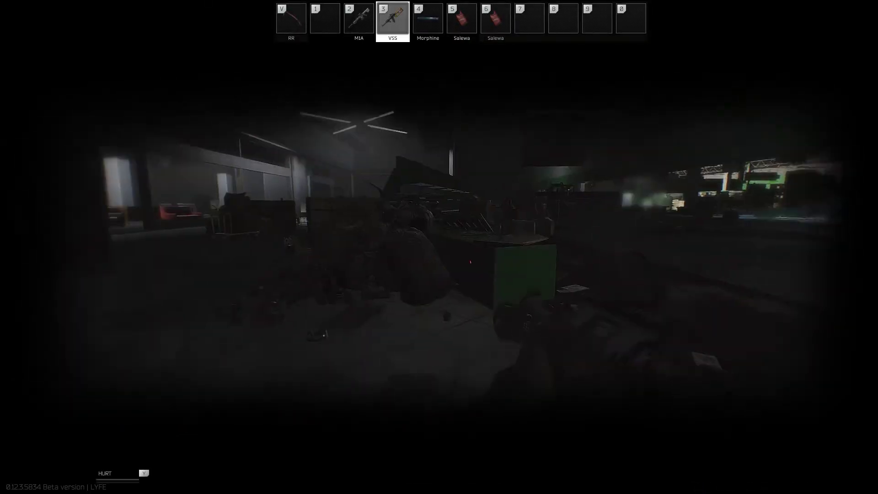
key("w")
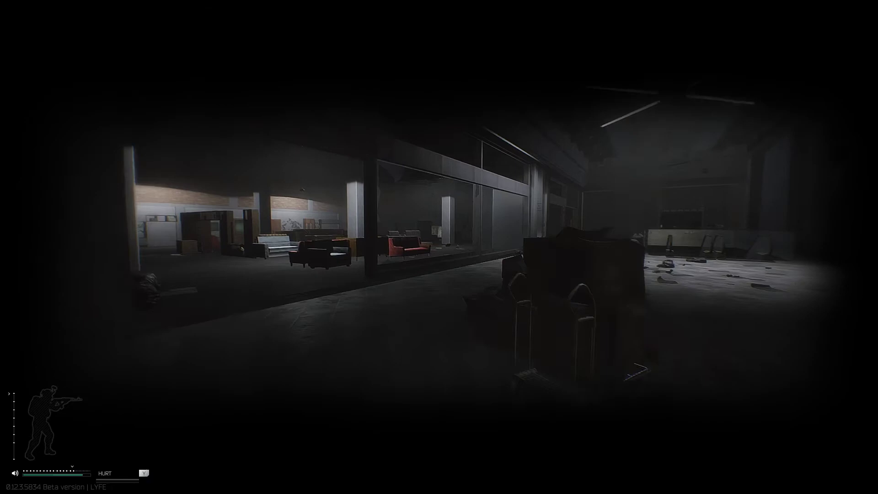
key("w")
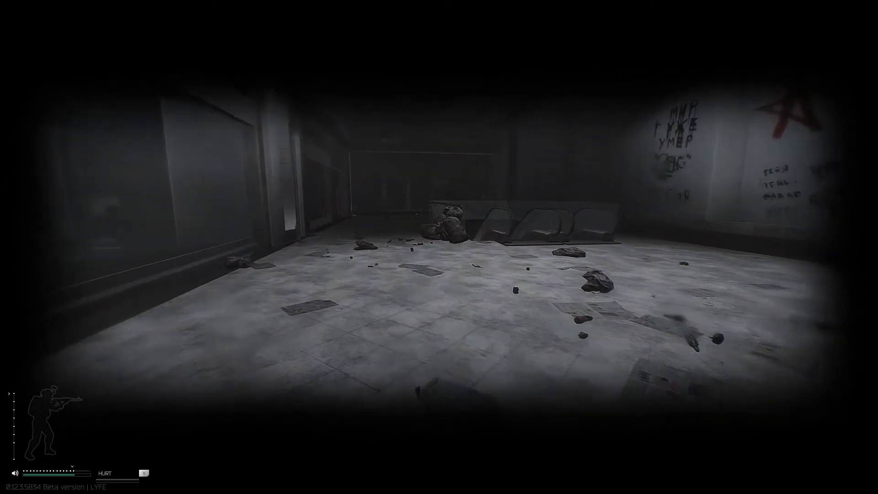
key("w")
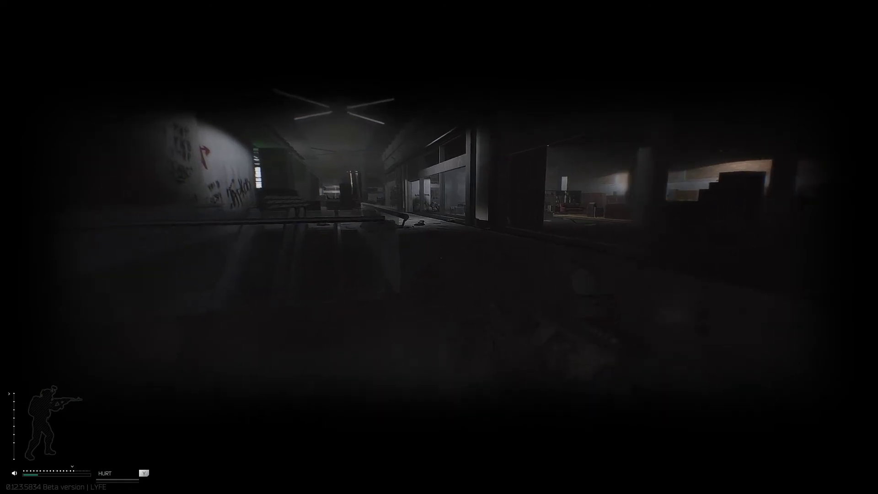
key("w")
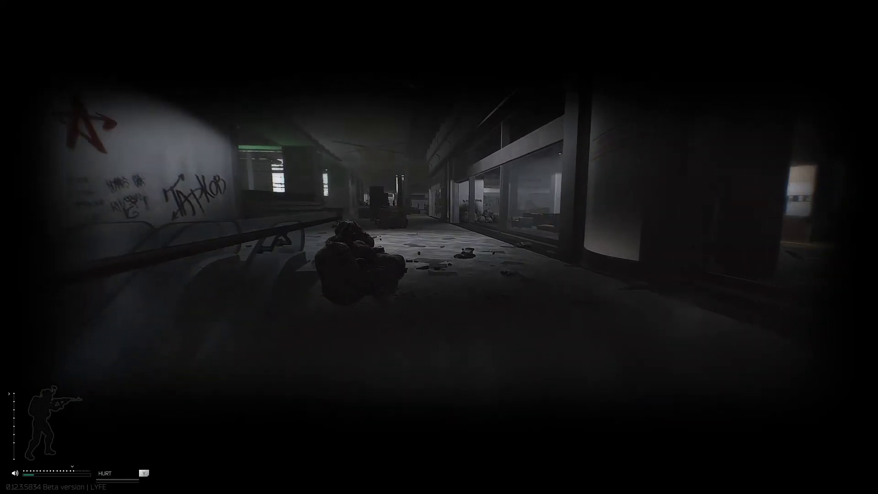
key("w")
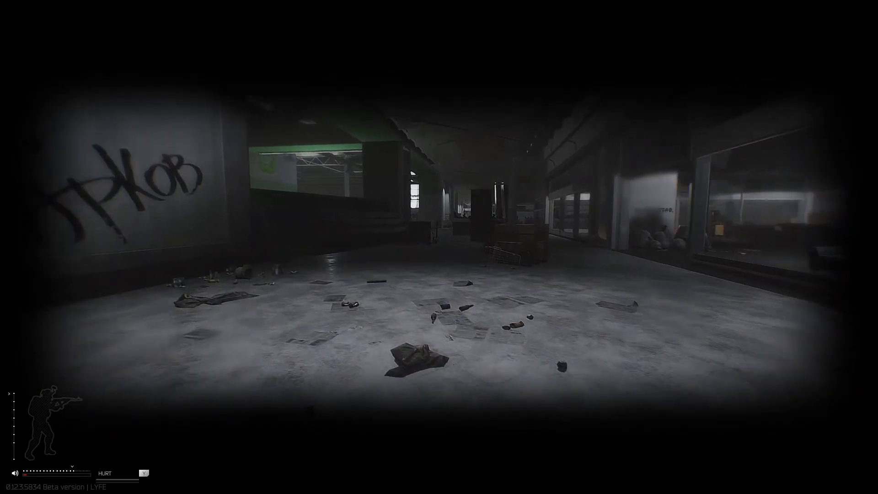
key("alt+t")
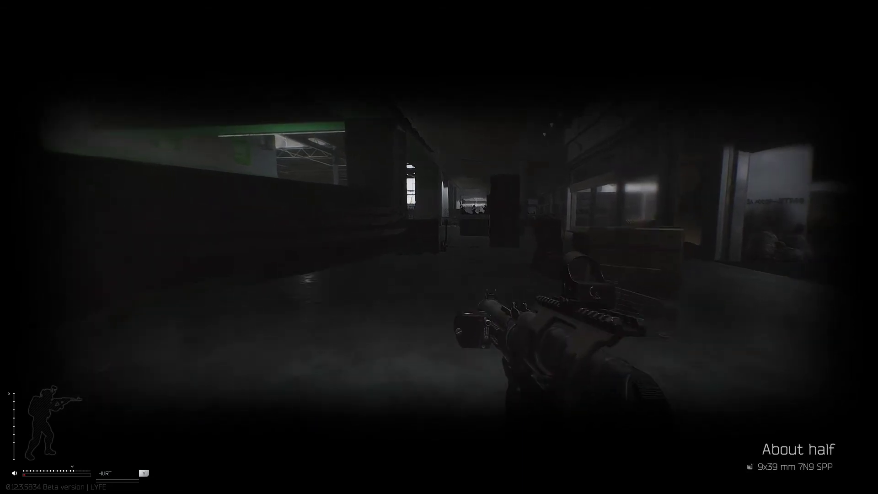
key("w")
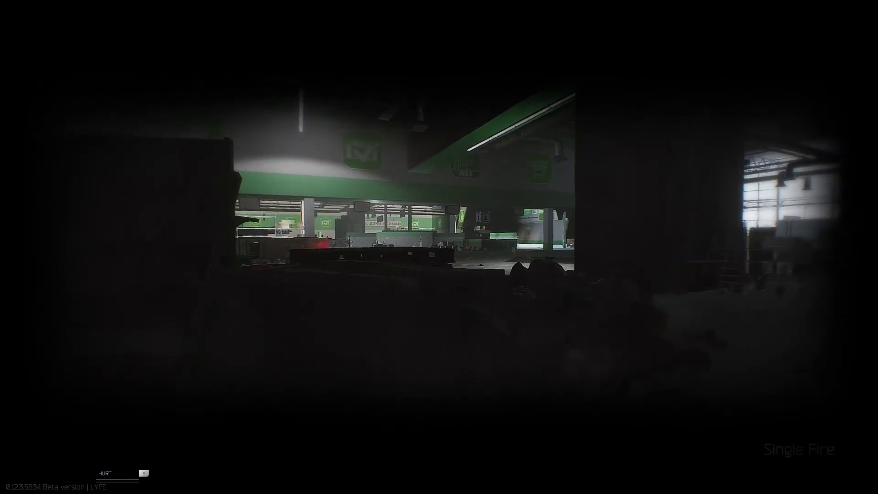
right_click(439, 247)
left_click(439, 247)
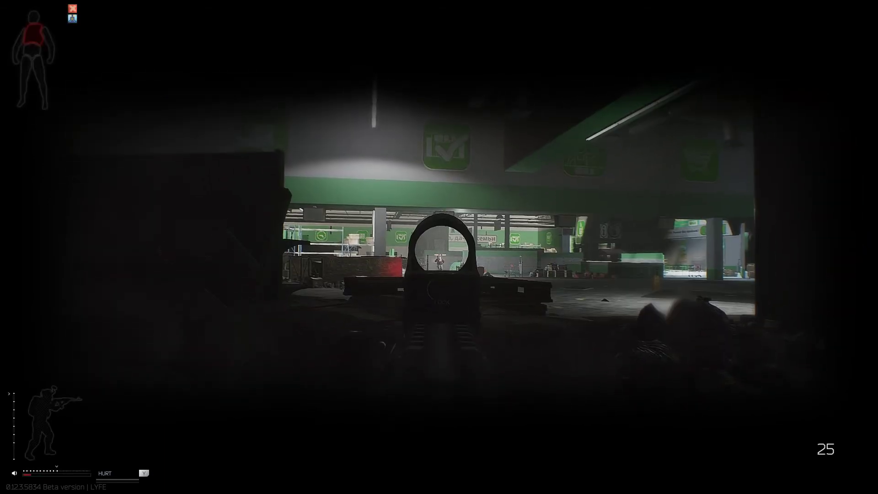